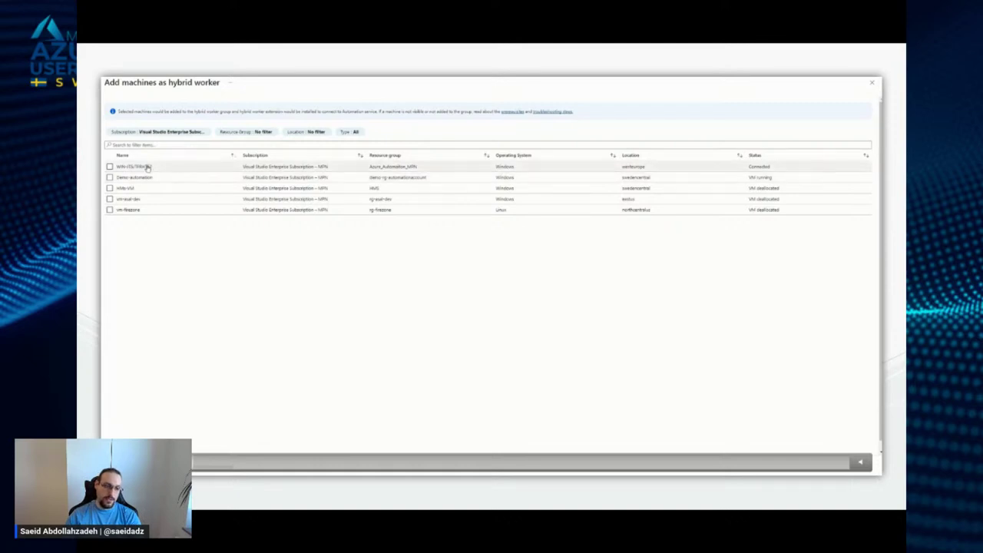
# - Add the connected Windows machine from Azure_Automation_MPN as a hybrid worker, create the demotest worker group, and refresh the group list
pyautogui.click(110, 166)
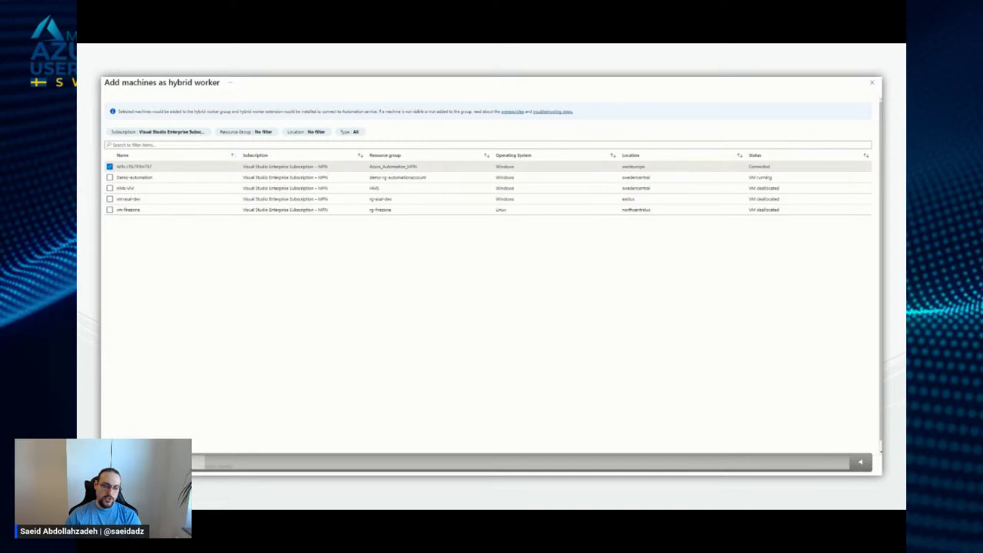
pyautogui.click(207, 463)
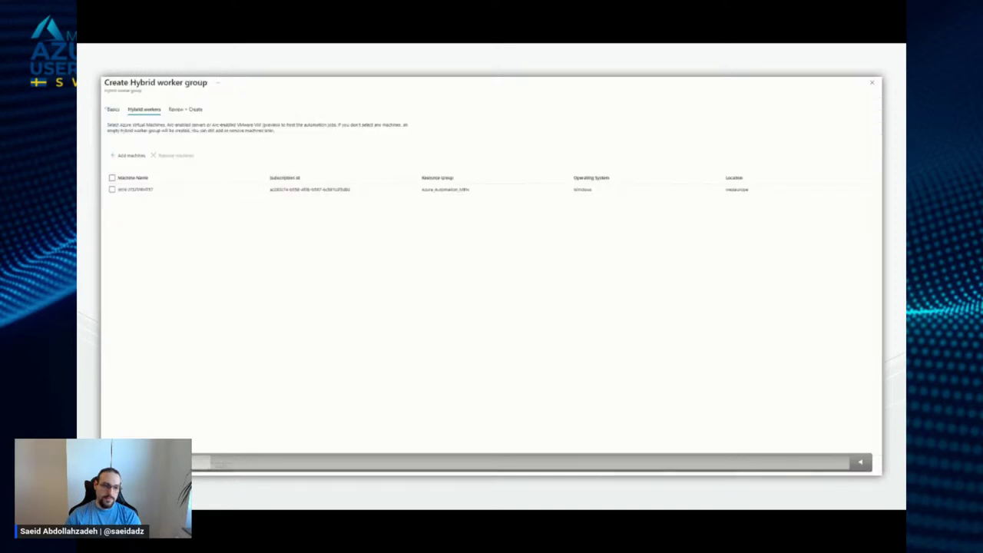
pyautogui.click(219, 463)
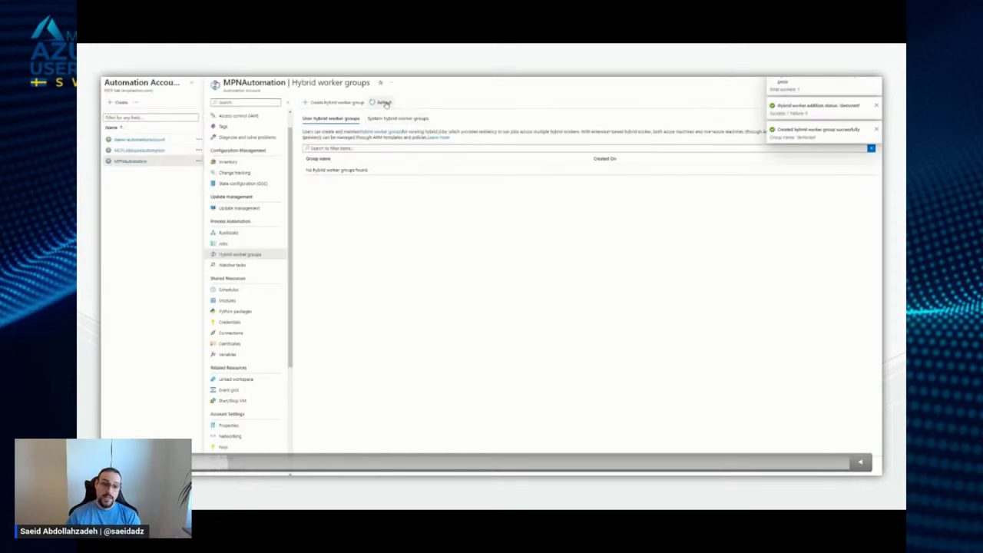
pyautogui.click(384, 103)
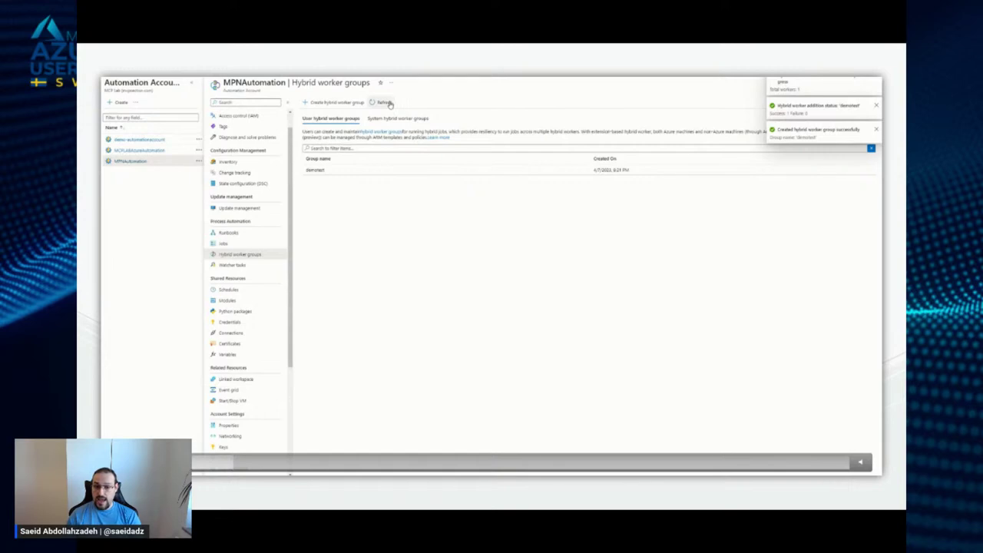
# - Examine the demotest group's overview and its list of hybrid workers, and return to the hybrid worker groups
pyautogui.click(407, 174)
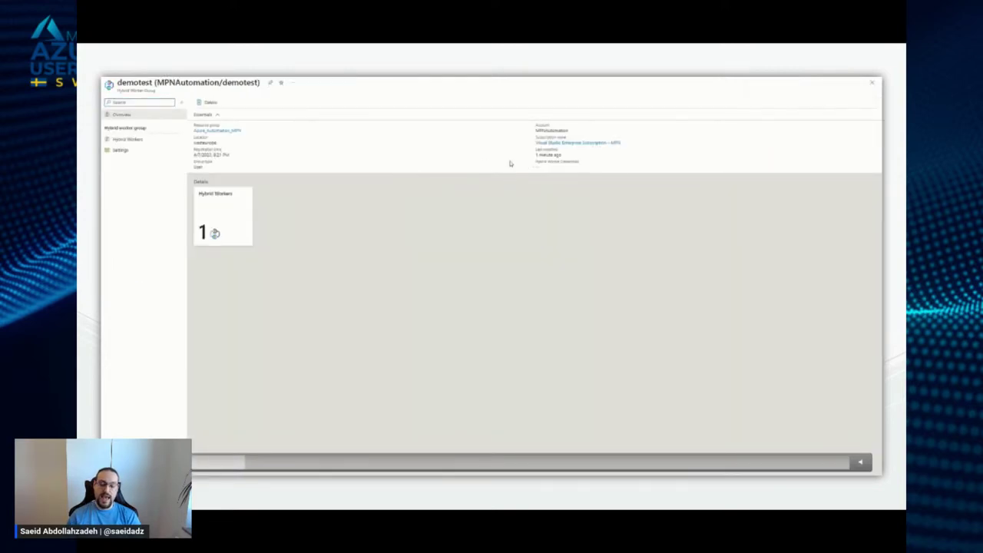
pyautogui.click(156, 140)
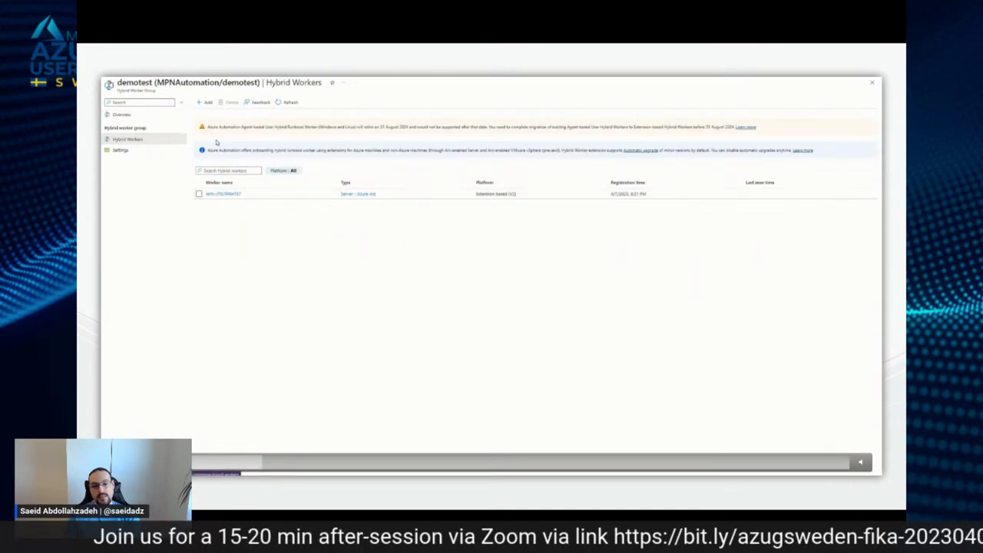
pyautogui.click(305, 77)
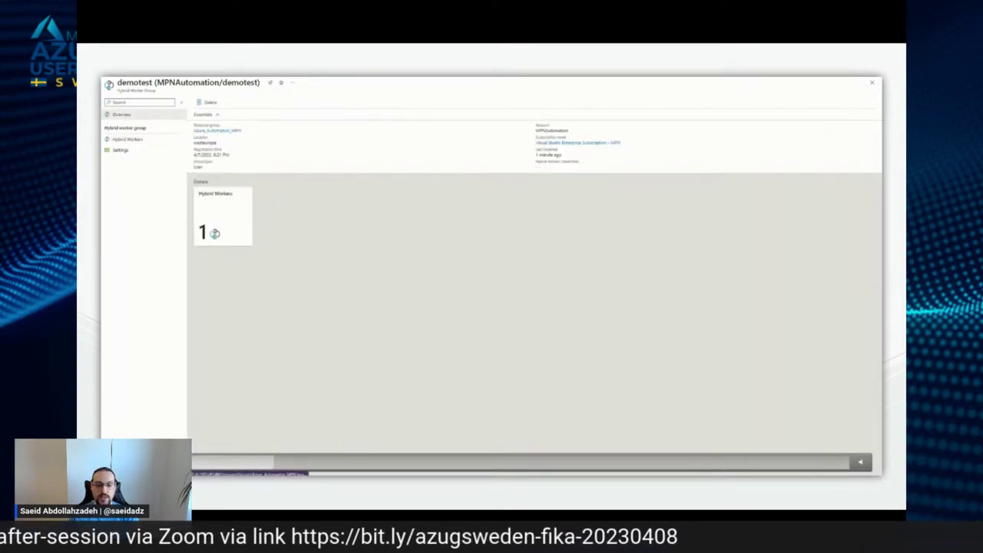
pyautogui.click(871, 82)
# - Start a source control configuration named DemoRepo for MPNAutomation with type Azure DevOps (Git), and authorize its access to the account
pyautogui.scroll(-1, 248, 292)
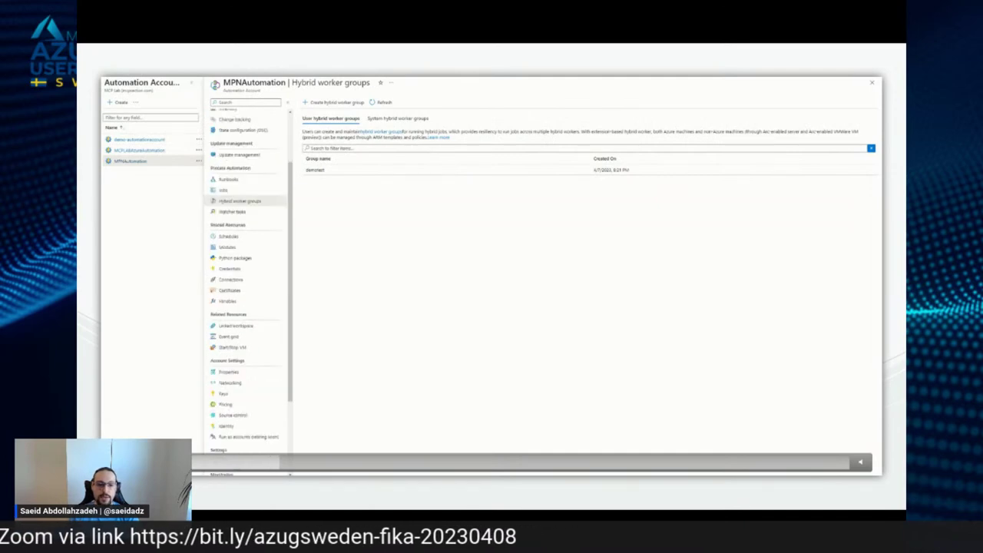
pyautogui.click(233, 415)
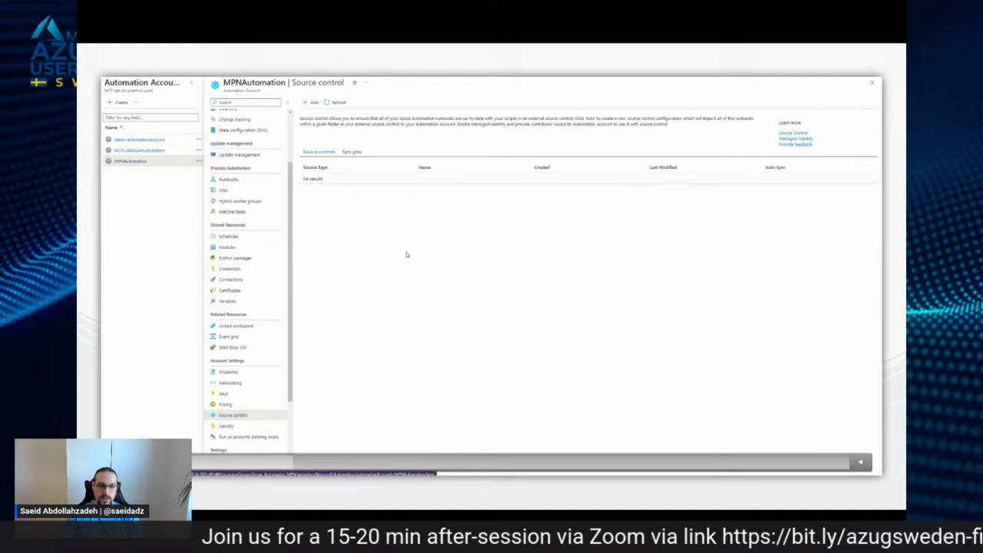
pyautogui.click(314, 108)
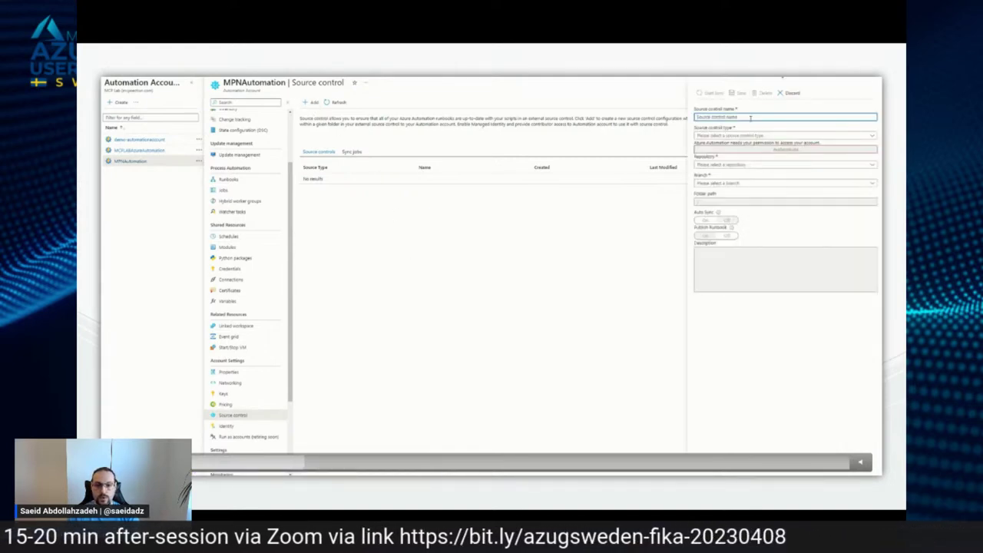
pyautogui.write('GitHu')
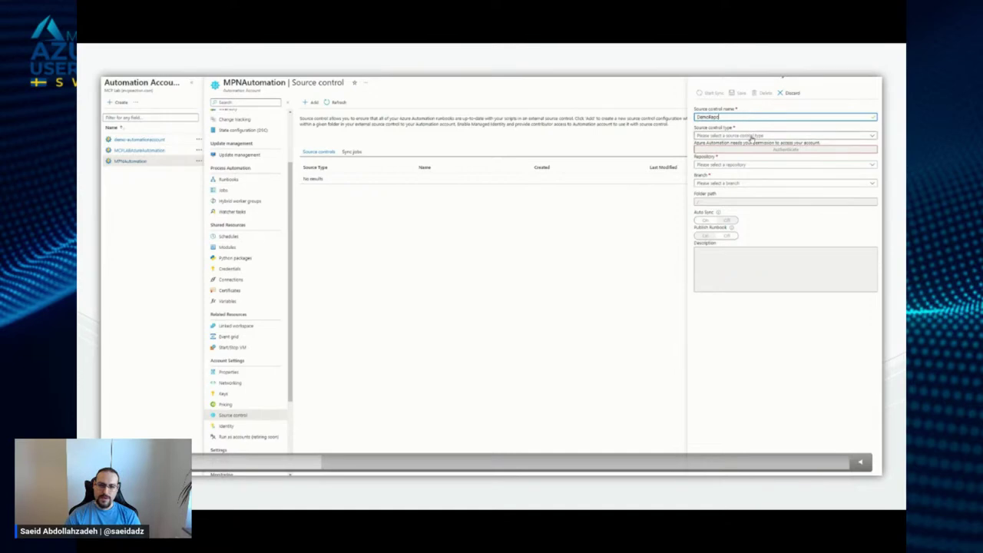
pyautogui.click(775, 135)
pyautogui.click(741, 156)
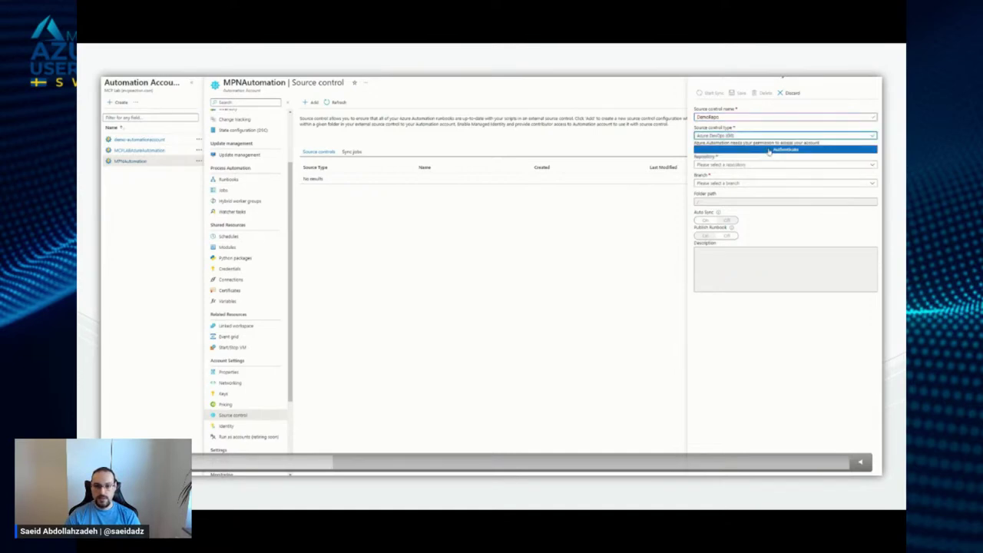
pyautogui.click(771, 150)
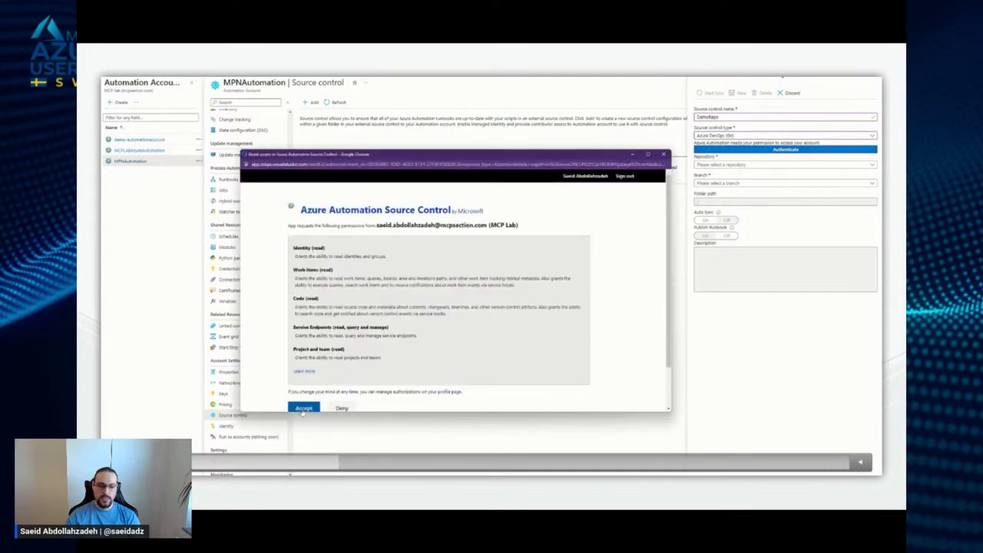
pyautogui.click(305, 408)
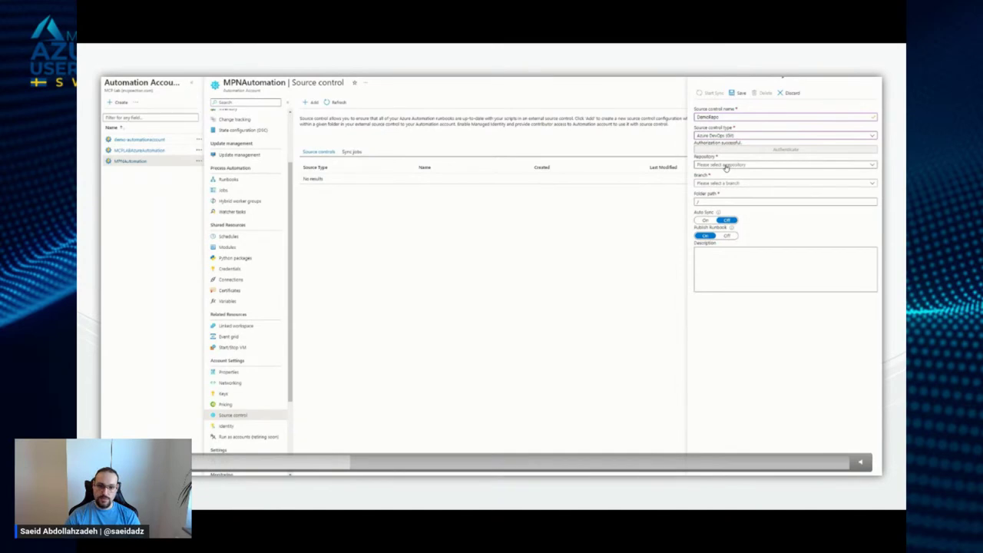
# - Set the source control to the DemoAutomation repository and main branch, turn on Auto Sync, and save the configuration
pyautogui.click(726, 165)
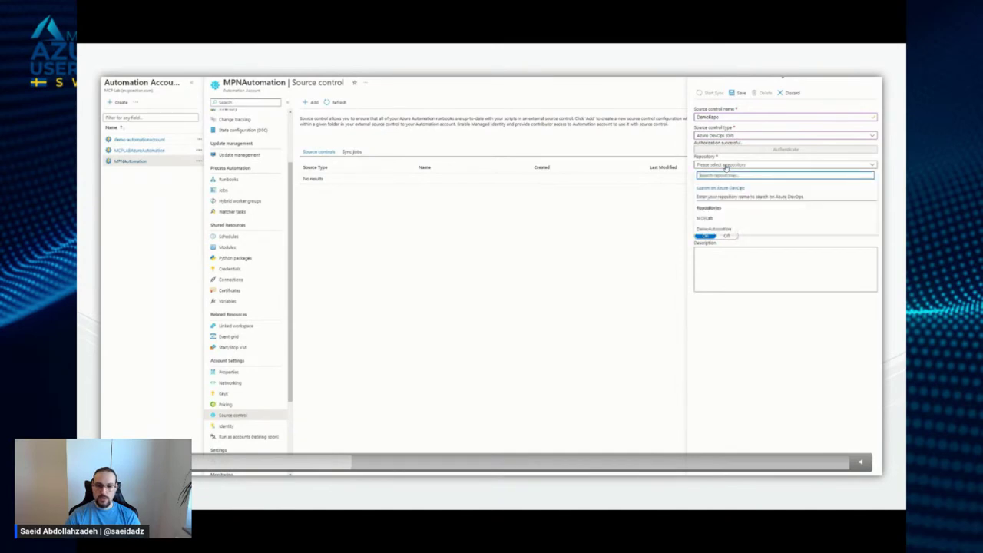
pyautogui.click(726, 231)
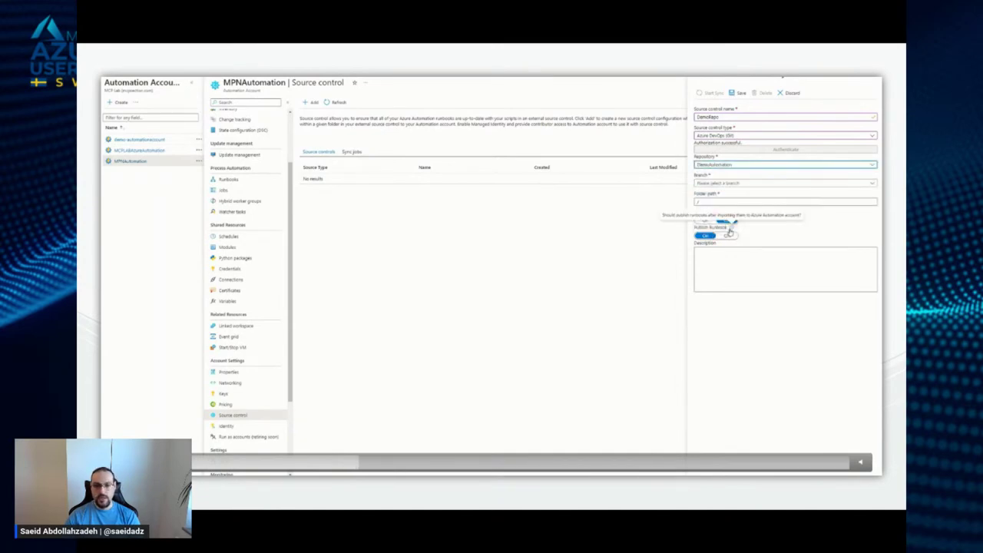
pyautogui.click(742, 186)
pyautogui.click(716, 192)
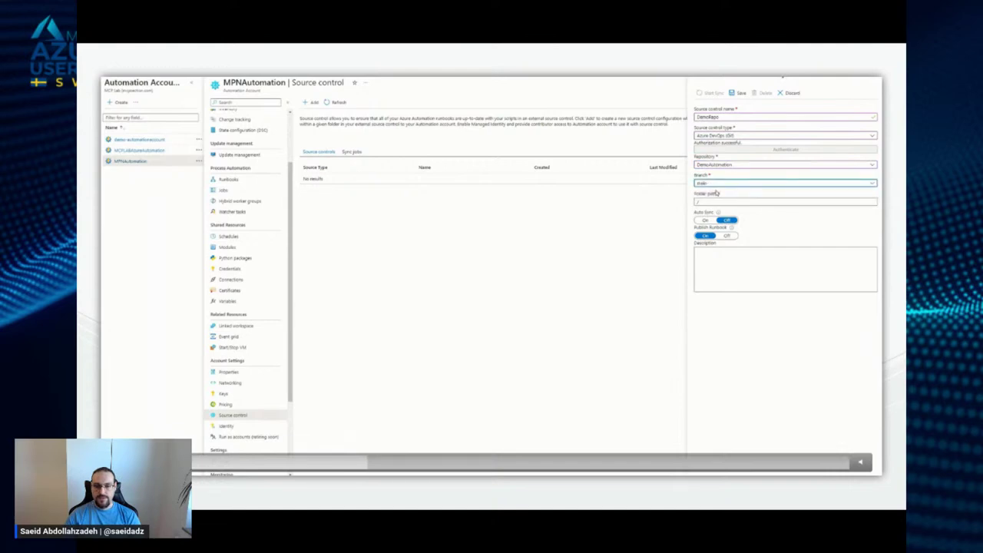
pyautogui.click(705, 221)
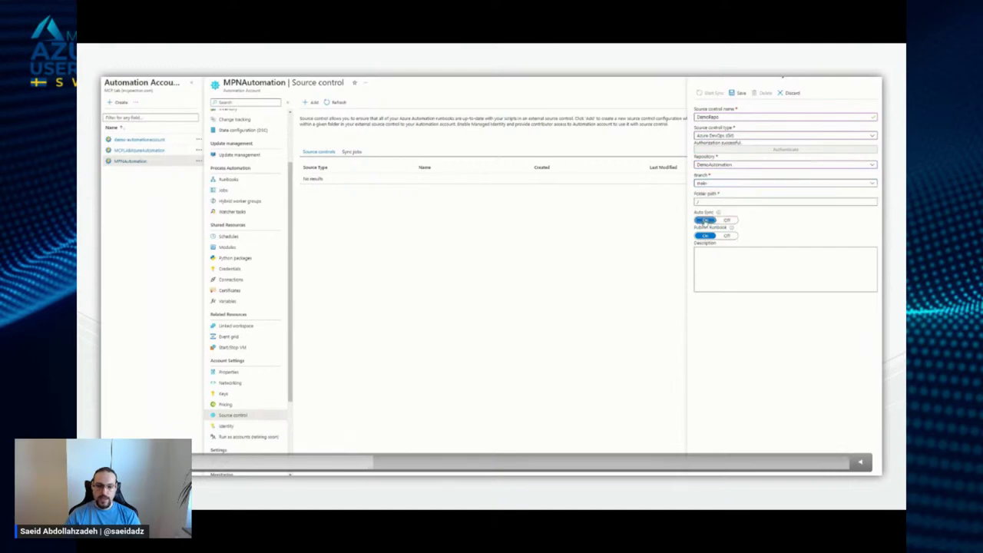
pyautogui.click(739, 94)
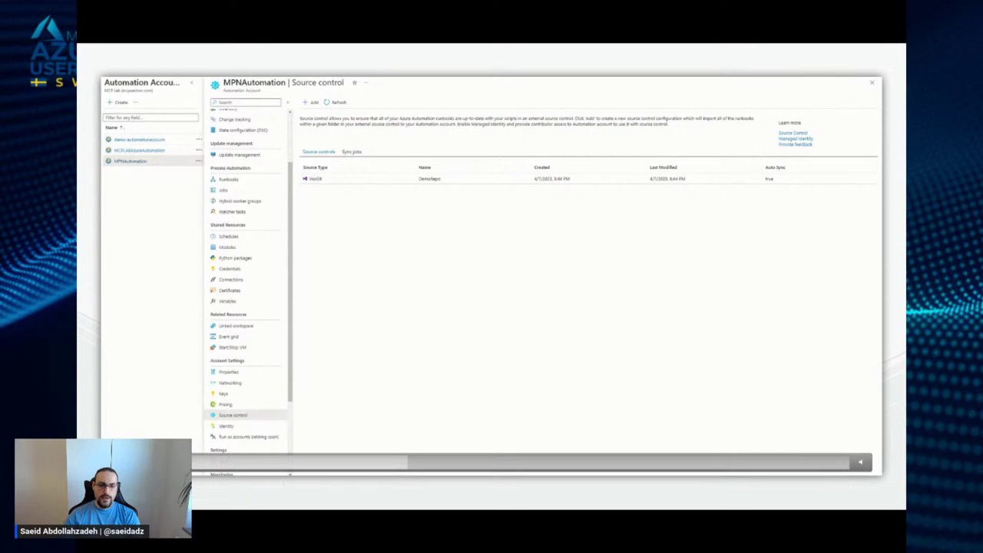
# - Switch to Visual Studio Code and examine the CSV import line and user loop in the DemoApplication script
pyautogui.moveTo(881, 107); pyautogui.dragTo(480, 103)
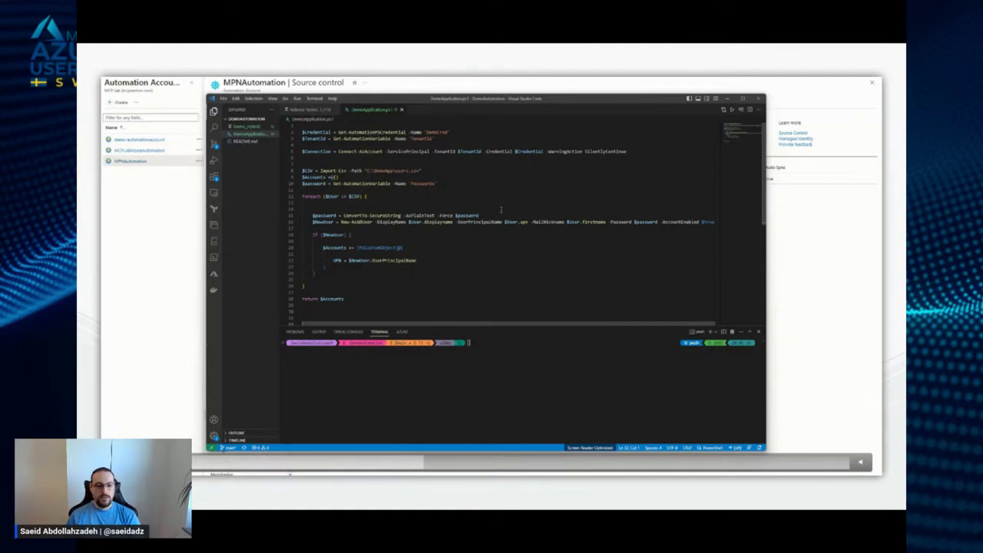
pyautogui.moveTo(426, 168); pyautogui.dragTo(316, 169)
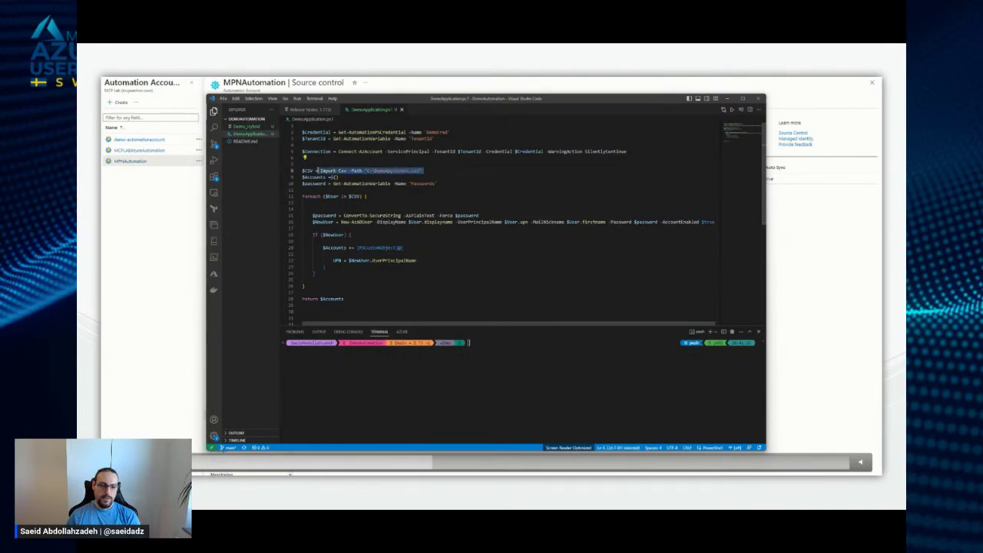
pyautogui.click(407, 201)
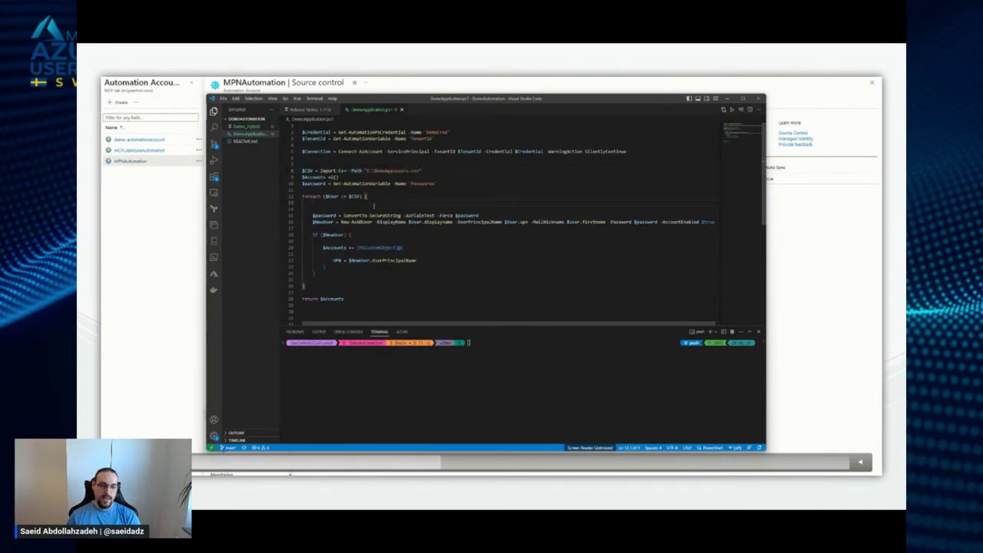
# - Stage all changes in the DemoAutomation repository with git add . and commit them with the message "First"
pyautogui.click(383, 374)
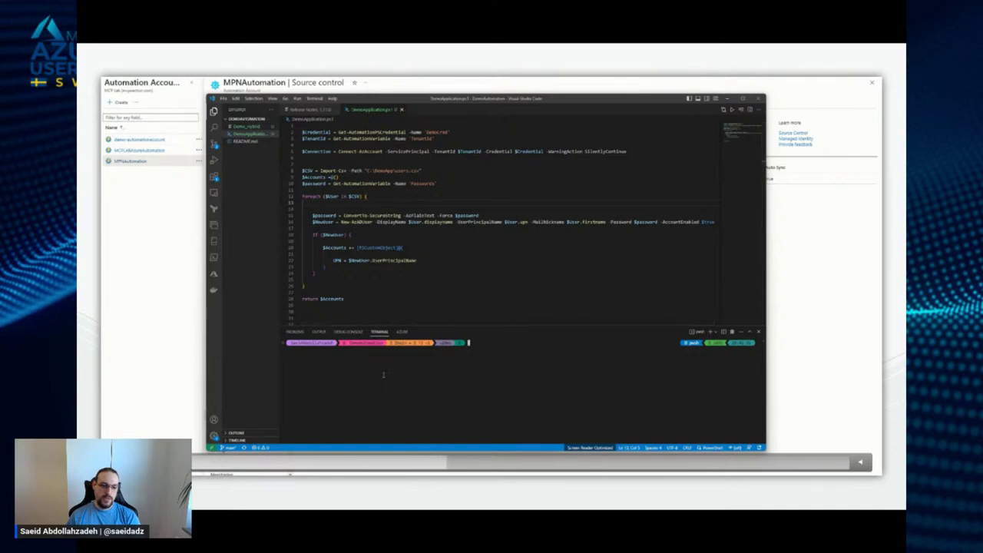
pyautogui.write('git')
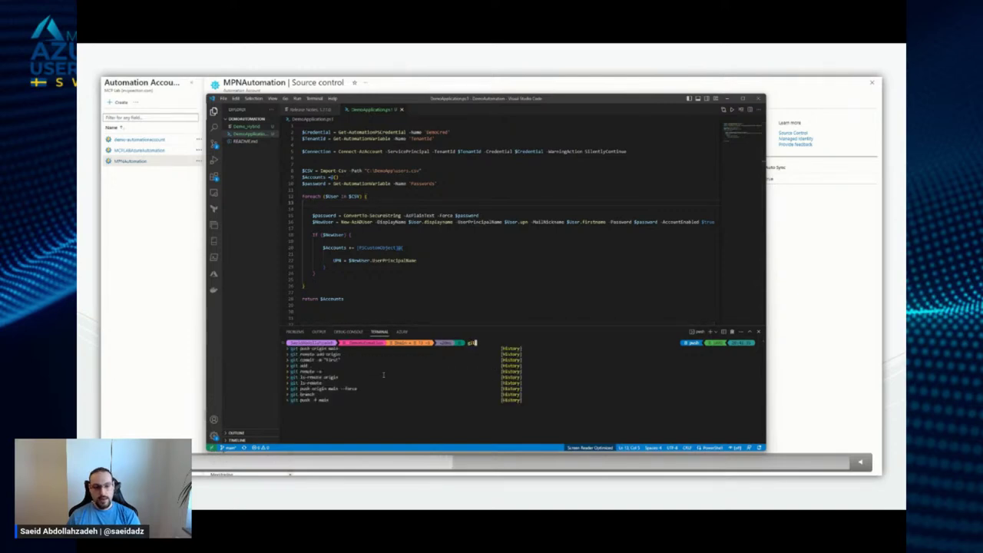
pyautogui.write(' add ')
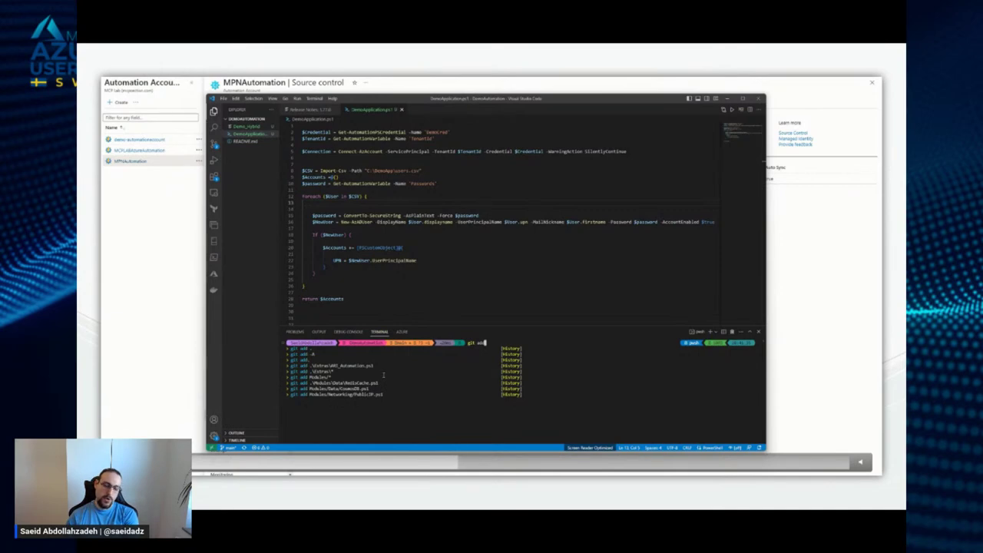
pyautogui.write('.')
pyautogui.press('Return')
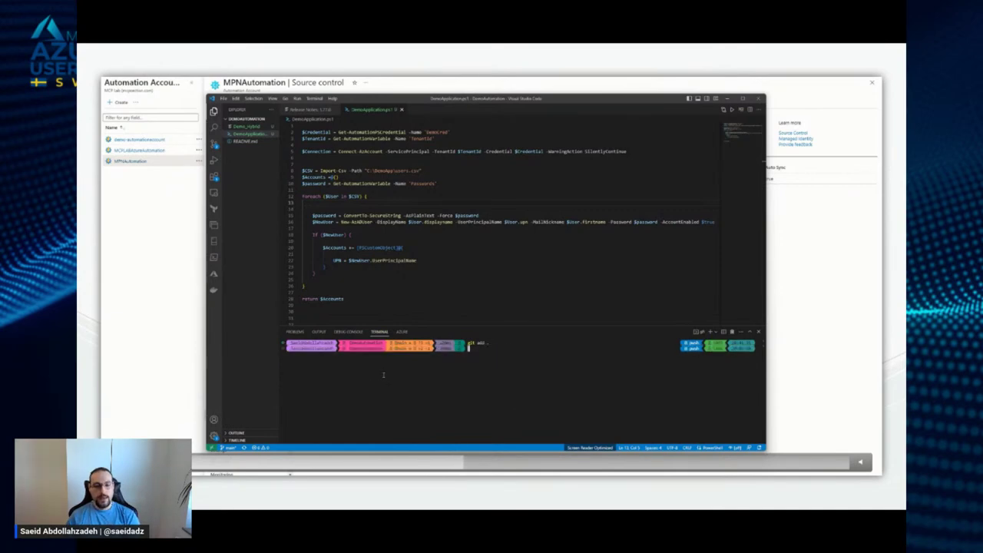
pyautogui.write('git com')
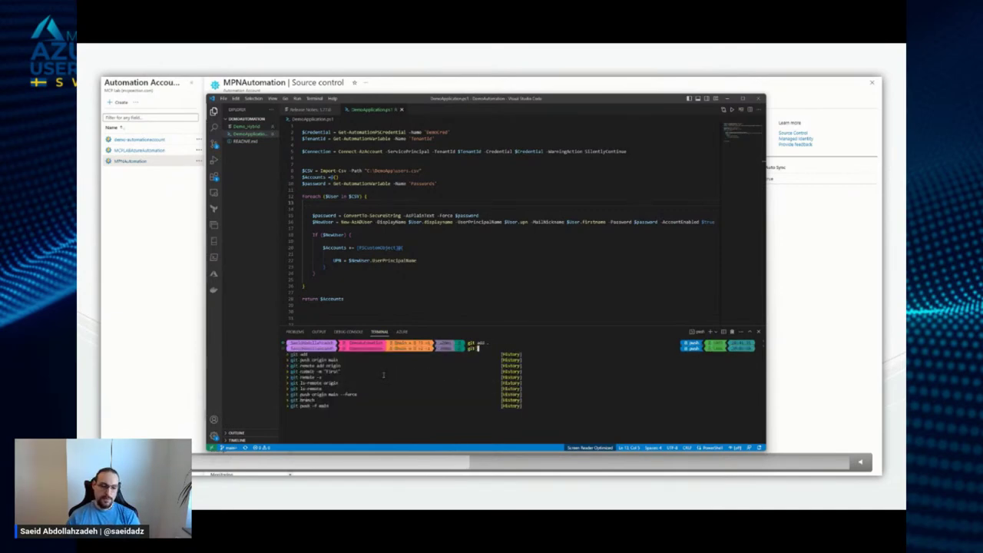
pyautogui.press('Down')
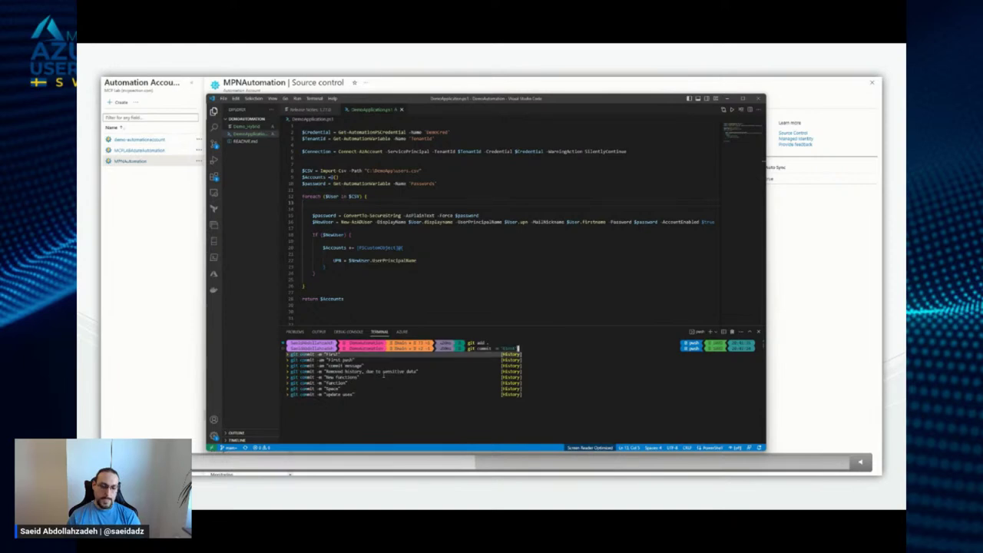
pyautogui.press('Return')
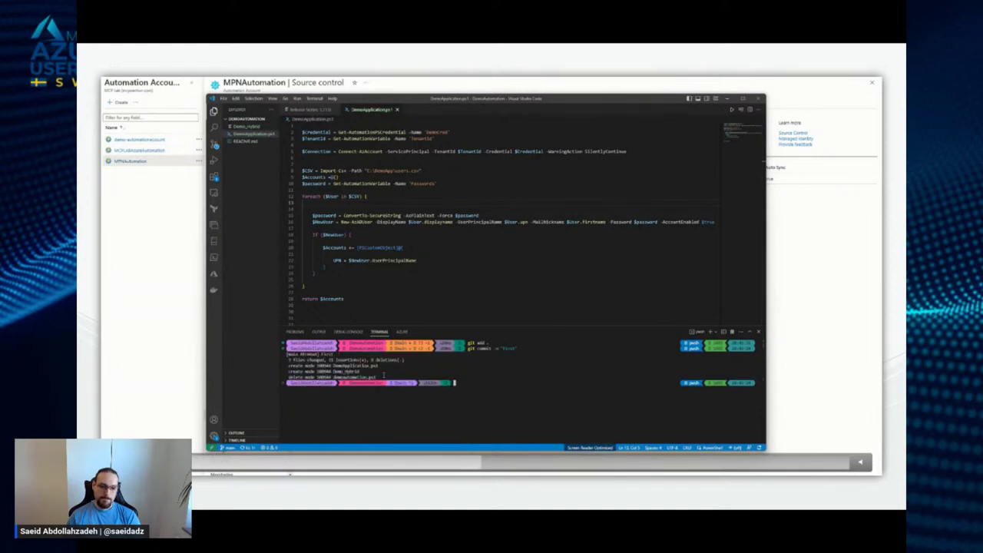
# - Publish the commit to the remote repository with git push origin main
pyautogui.write('git')
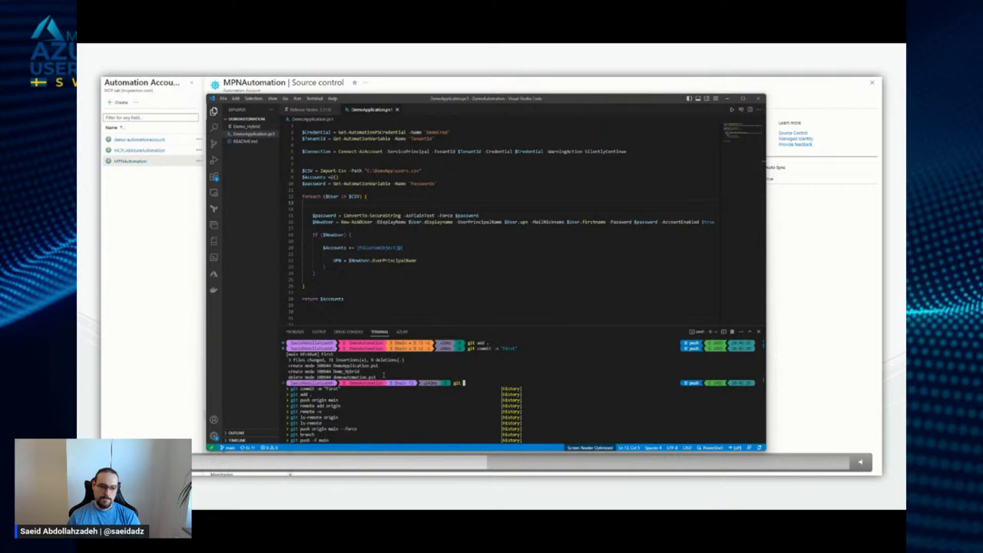
pyautogui.press('Down')
pyautogui.press('Down')
pyautogui.press('Down')
pyautogui.press('Return')
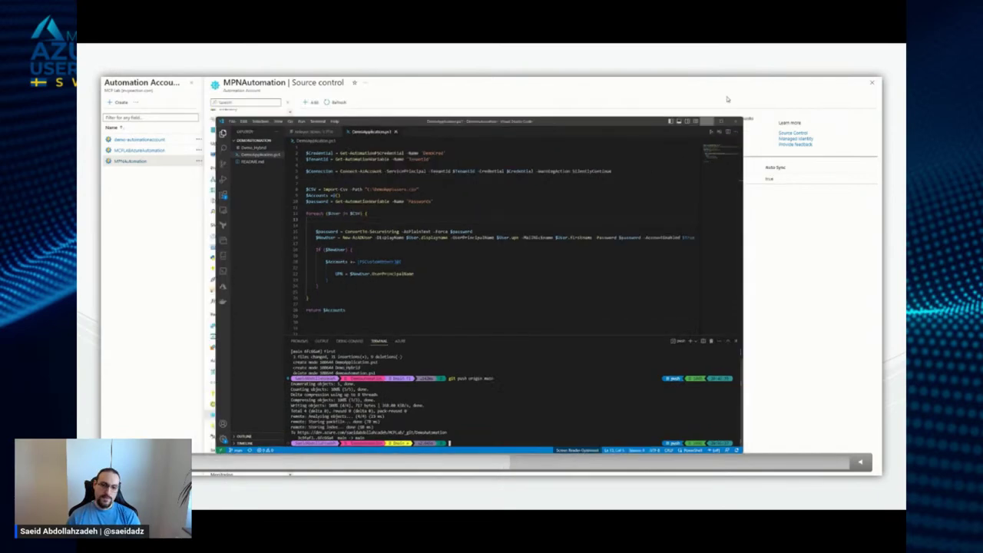
# - Switch back to the Azure portal, start a sync of the DemoRepo source control, and close its details
pyautogui.click(727, 99)
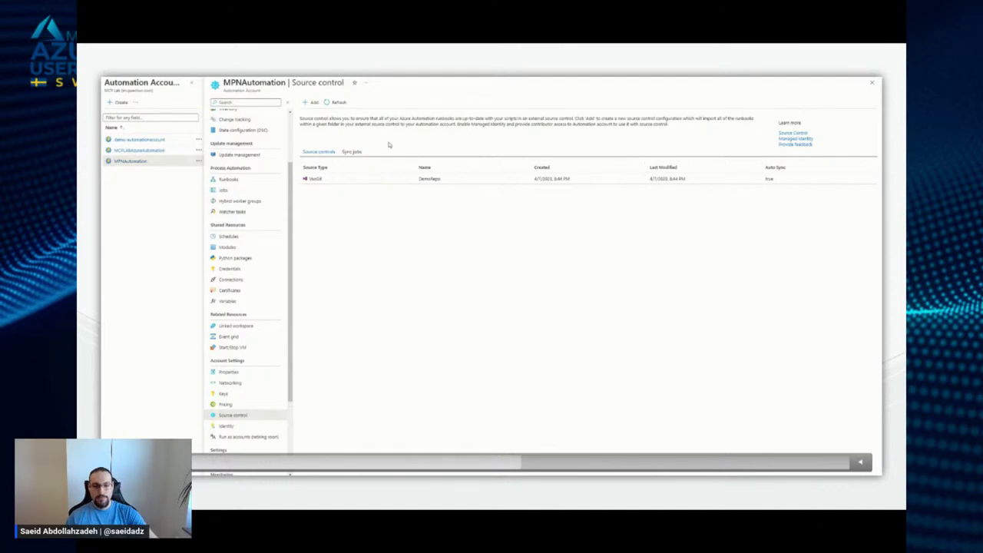
pyautogui.click(357, 184)
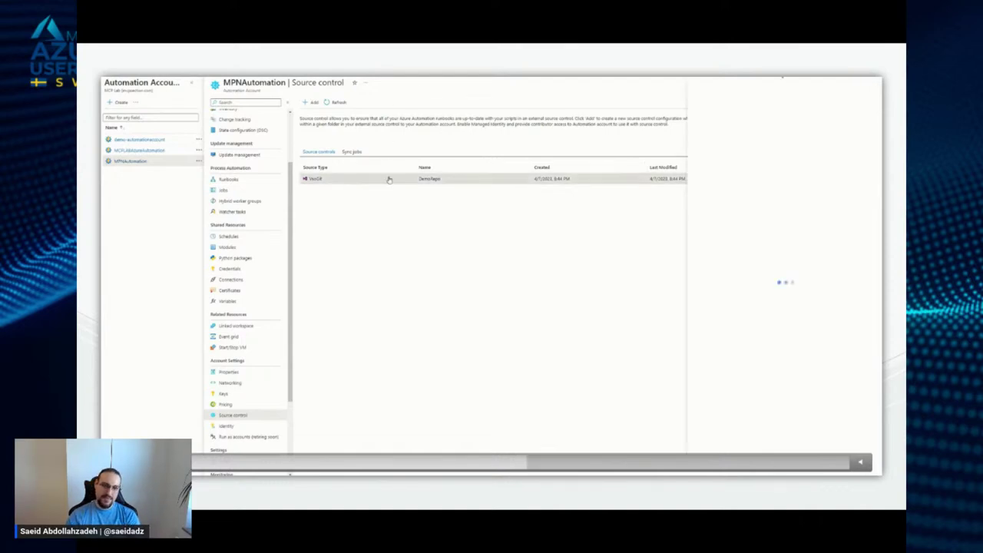
pyautogui.click(706, 93)
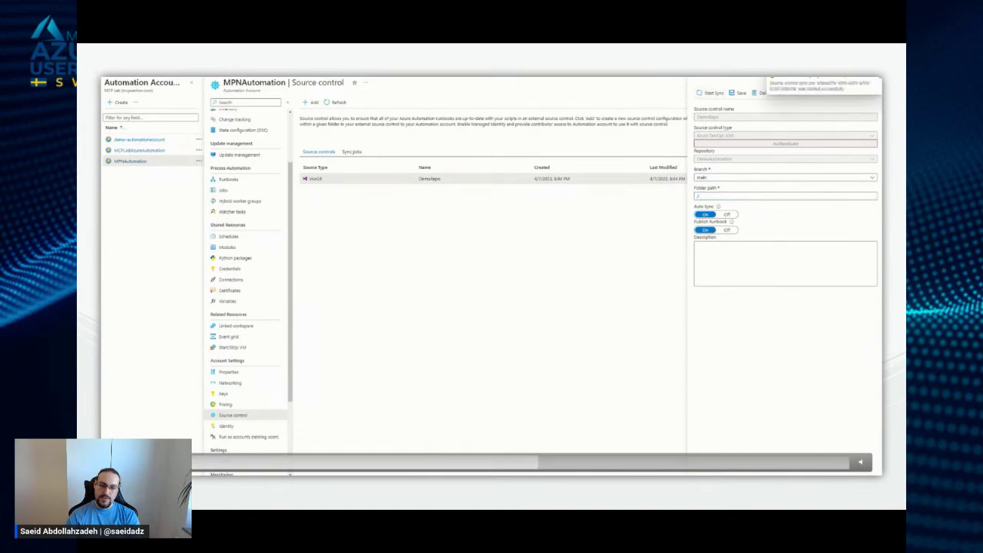
pyautogui.click(873, 81)
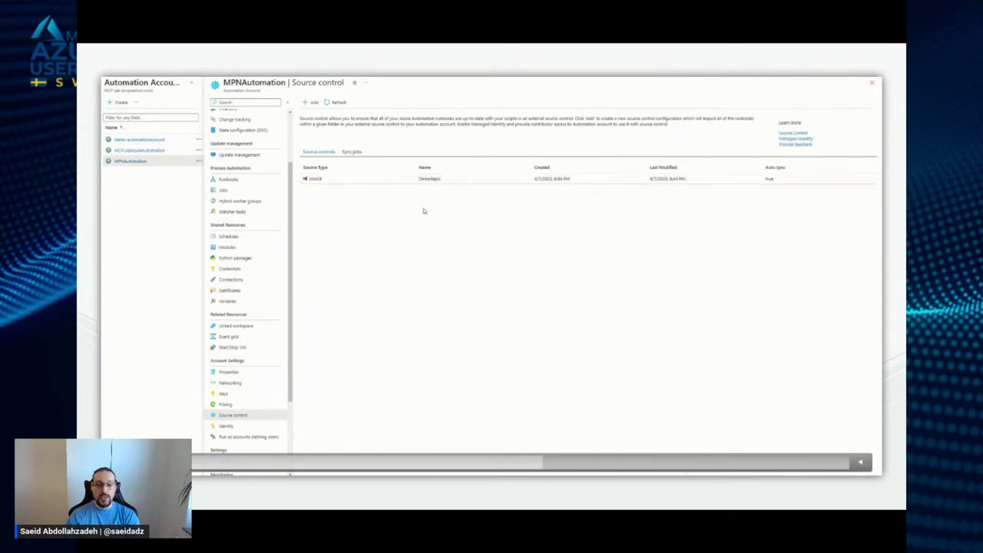
# - List the DemoRepo sync jobs, examine the output of the full sync job, and close its details
pyautogui.click(352, 152)
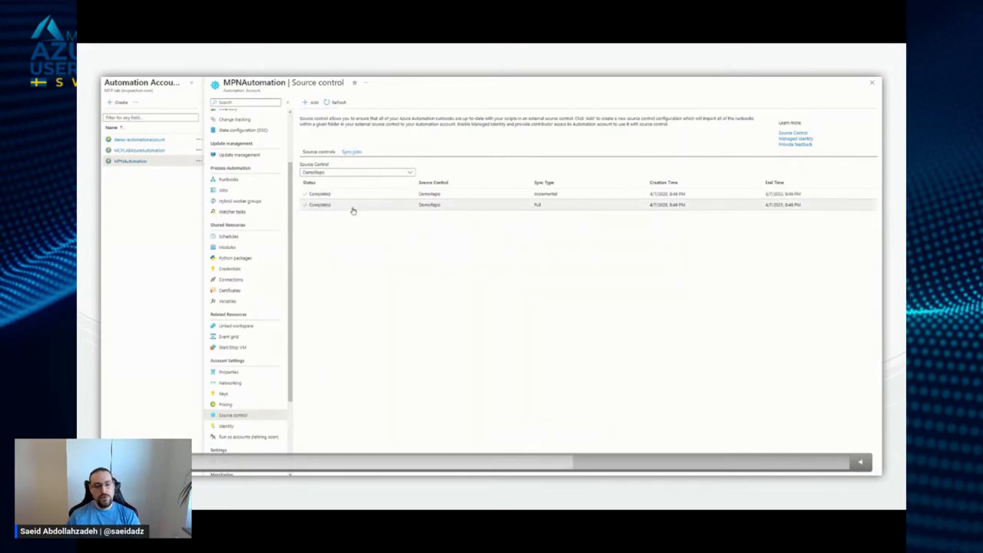
pyautogui.click(353, 208)
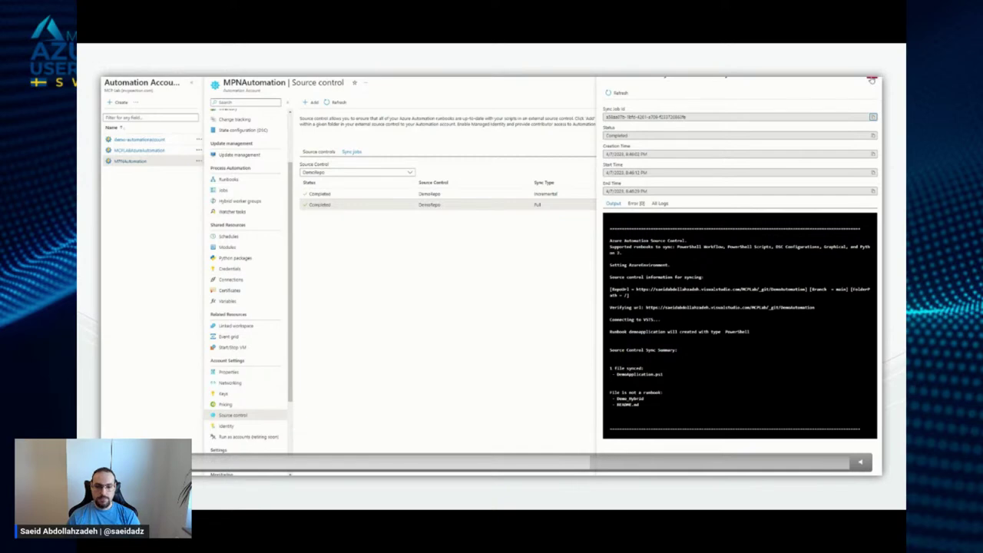
pyautogui.click(871, 80)
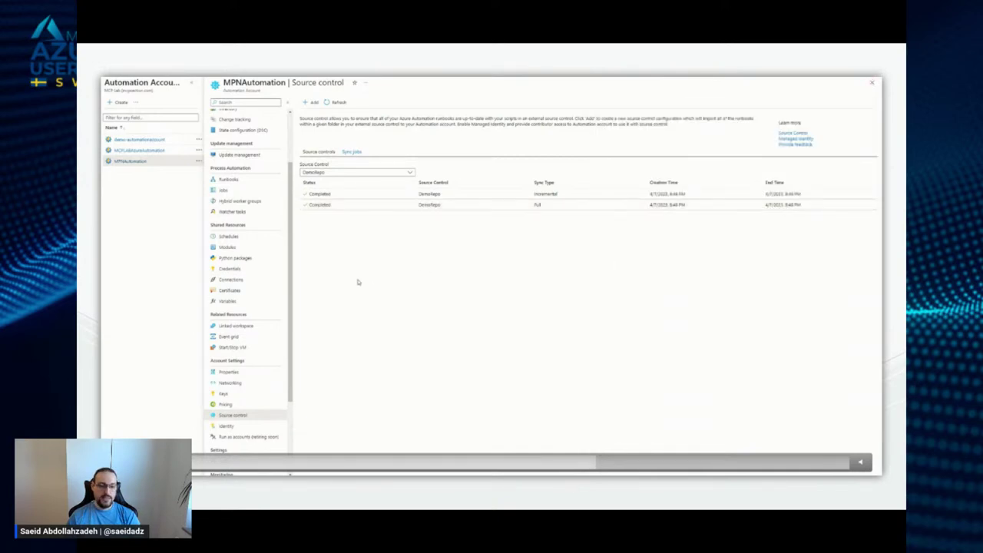
# - Open the DemoApplication runbook in MPNAutomation, examine its synced PowerShell code, and close the code view
pyautogui.click(244, 180)
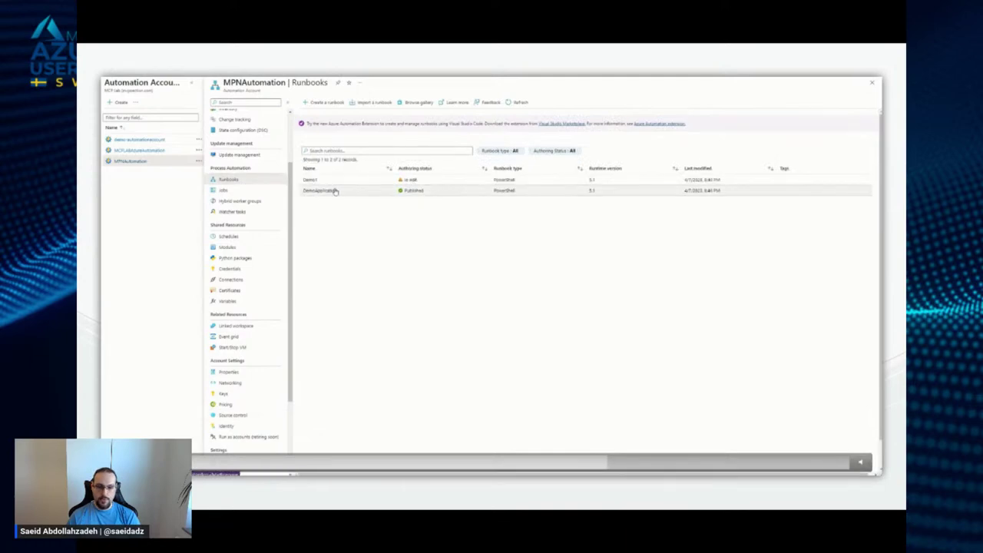
pyautogui.click(319, 190)
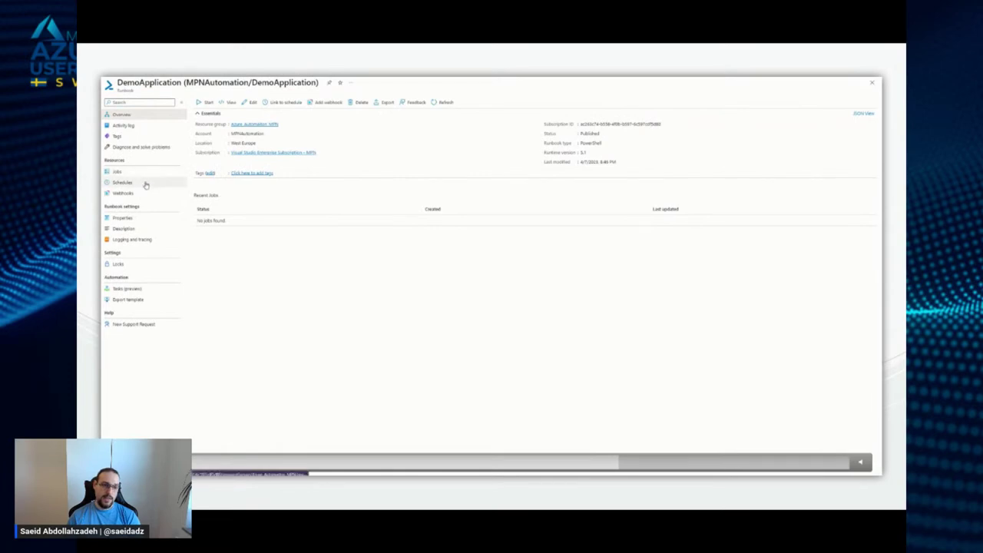
pyautogui.click(250, 102)
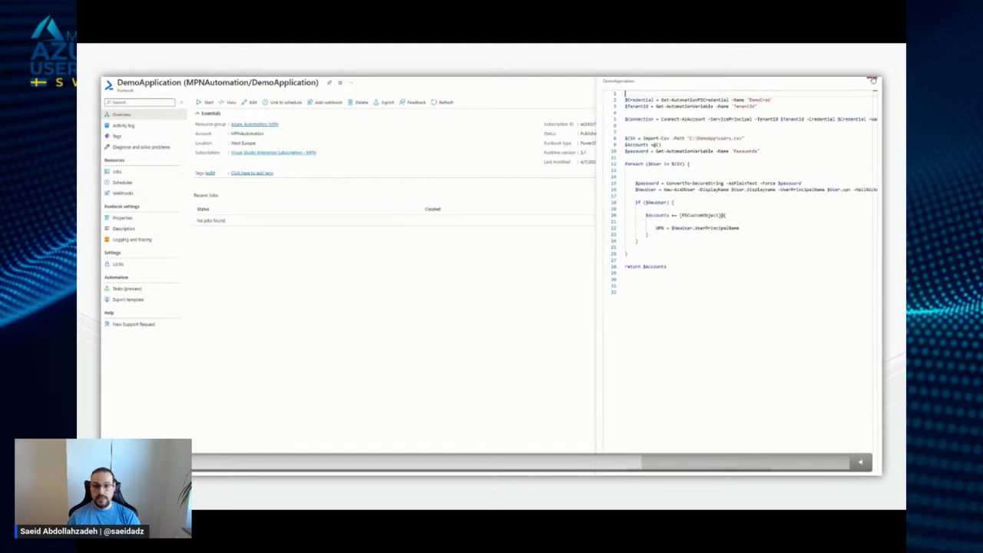
pyautogui.click(875, 81)
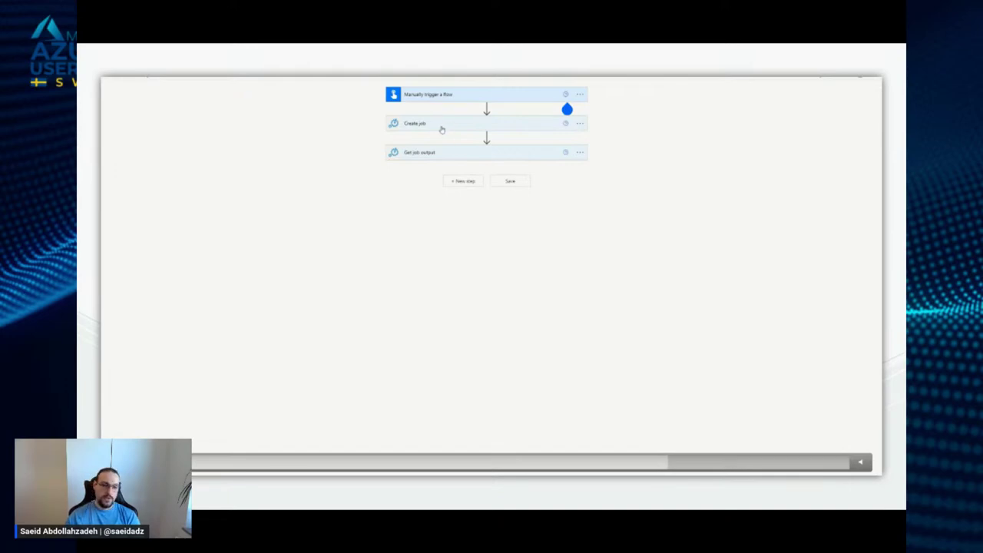
# - In the Power Automate flow, expand the Create job and Get job output actions and run a manual test of the flow
pyautogui.click(441, 127)
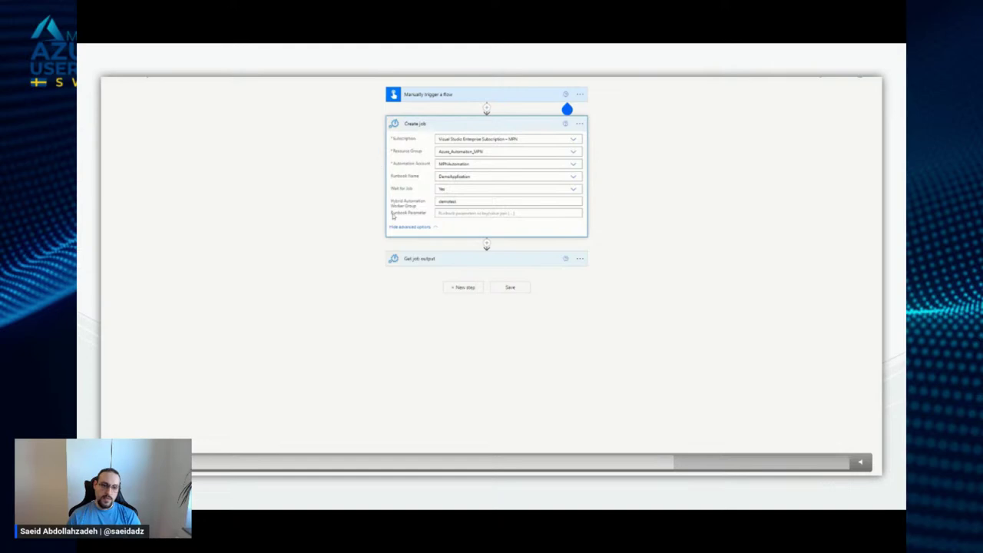
pyautogui.click(419, 261)
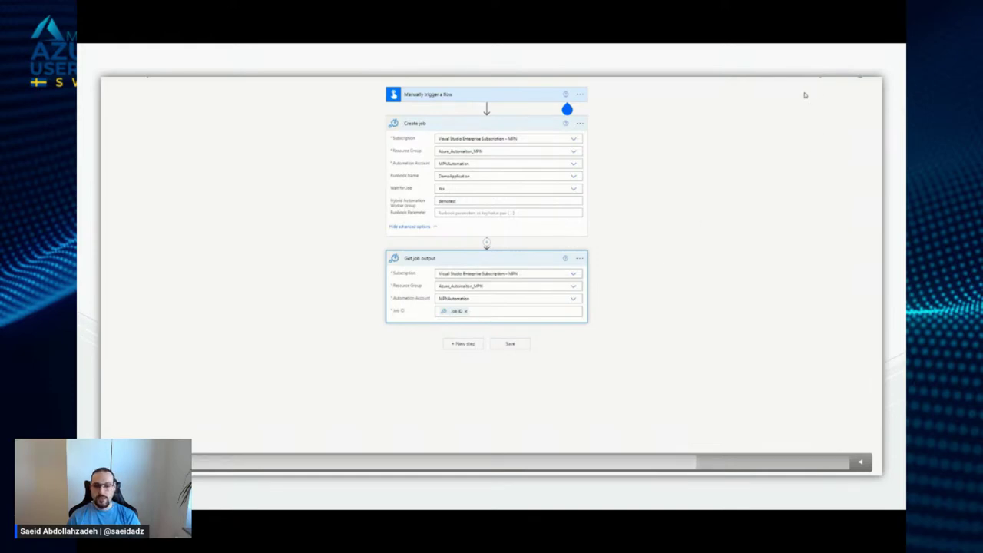
pyautogui.click(871, 80)
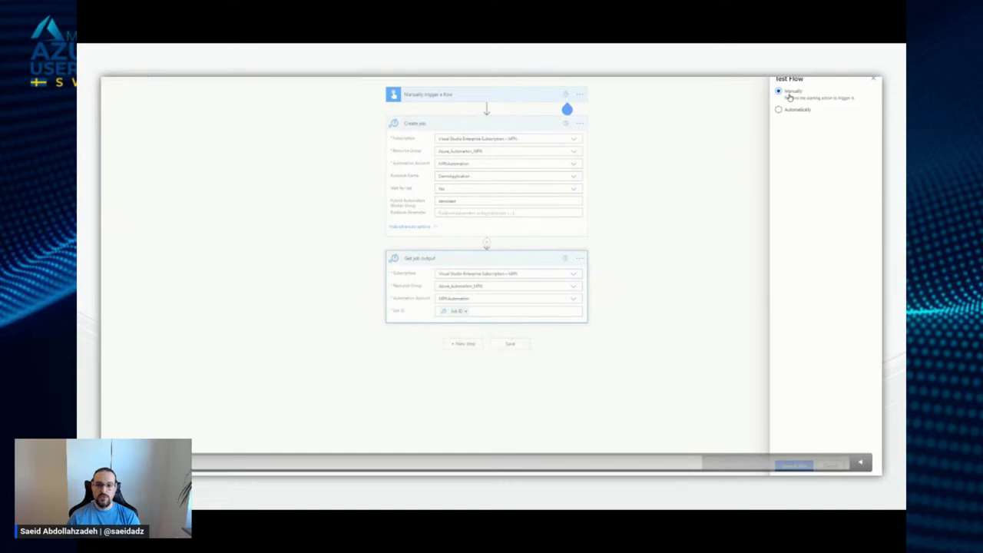
pyautogui.click(799, 466)
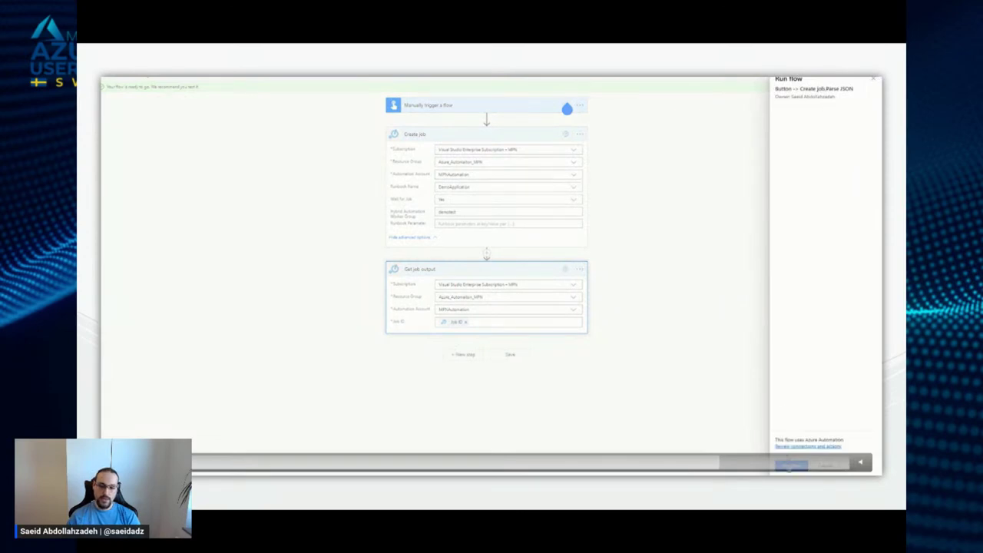
pyautogui.click(791, 465)
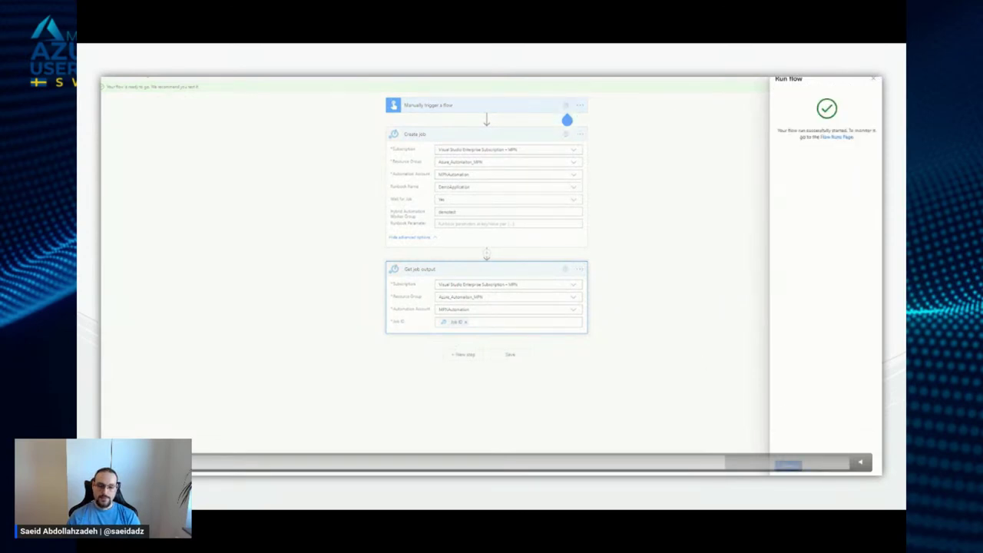
pyautogui.click(789, 466)
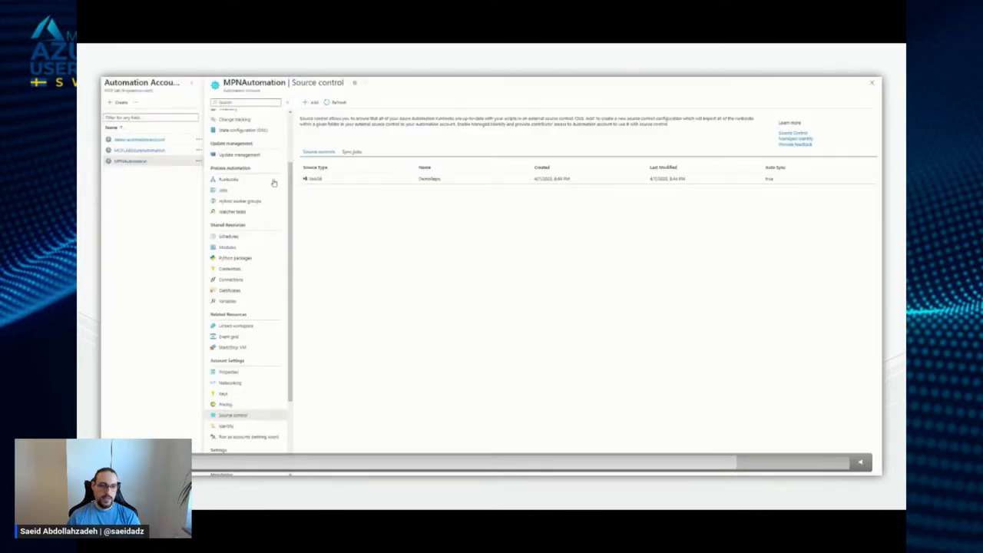
# - Switch to the Azure portal, open the newest job of the DemoApplication runbook, and refresh its status
pyautogui.click(232, 181)
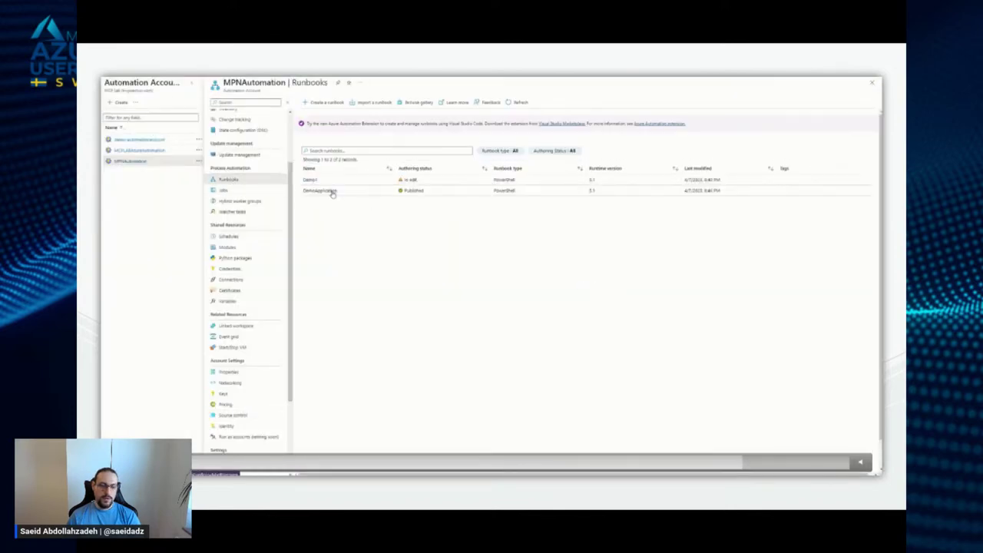
pyautogui.click(331, 192)
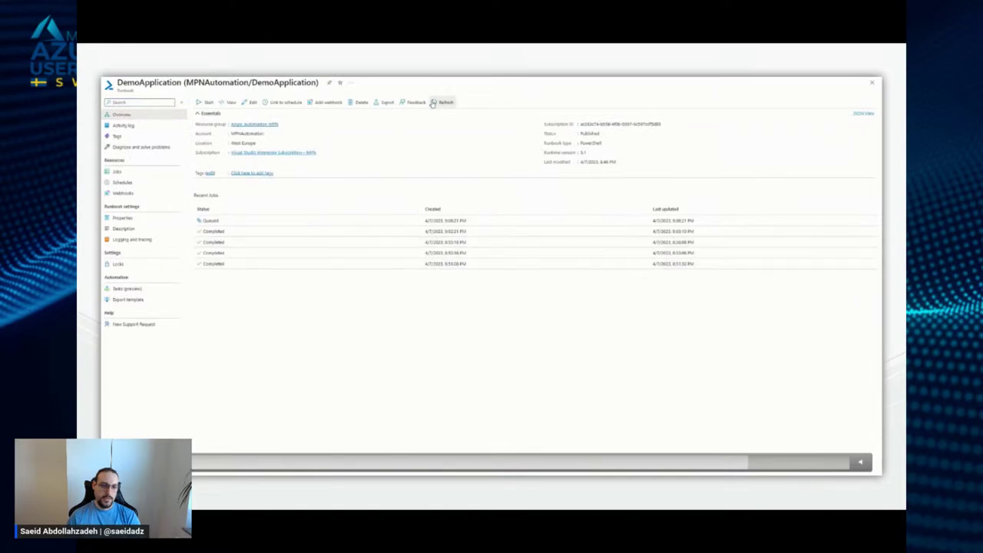
pyautogui.click(432, 103)
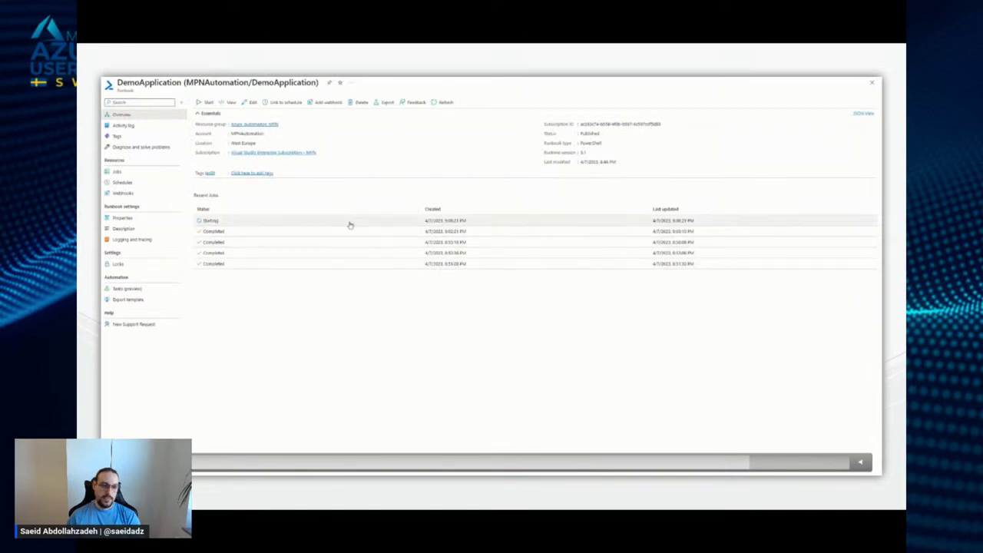
pyautogui.click(235, 223)
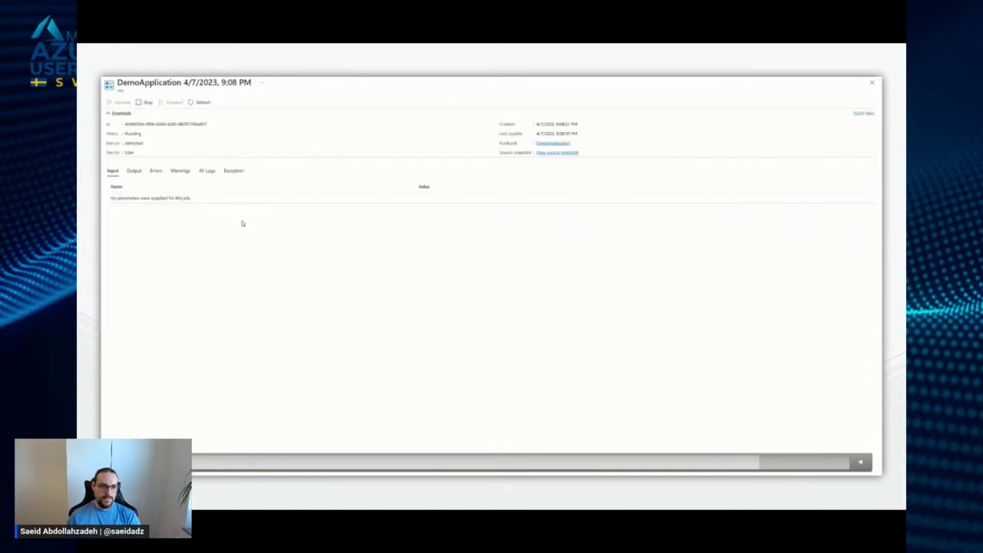
pyautogui.click(200, 106)
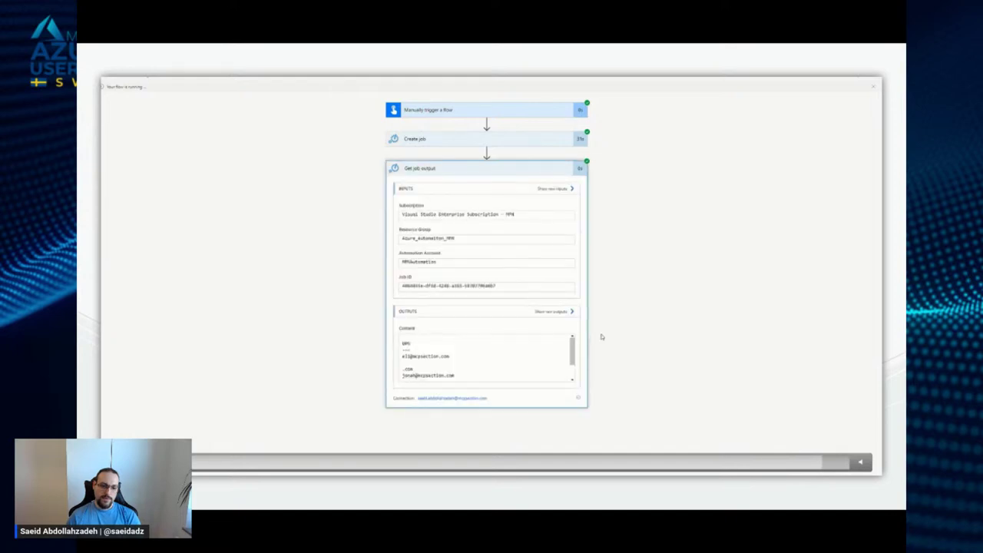
# - Switch back to the Power Automate run and read through the output content of the Get job output action
pyautogui.scroll(-1, 572, 349)
pyautogui.scroll(-1, 572, 349)
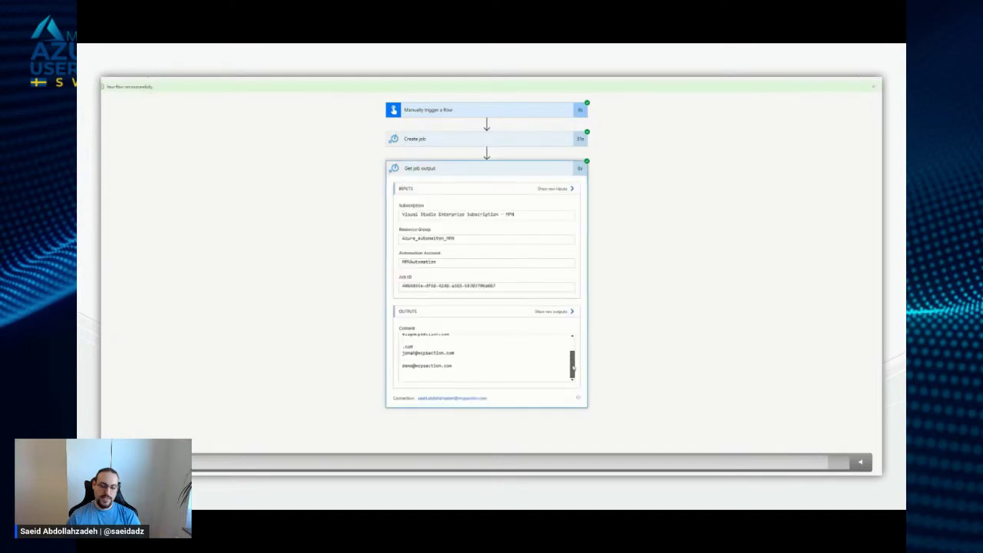
pyautogui.scroll(2, 574, 346)
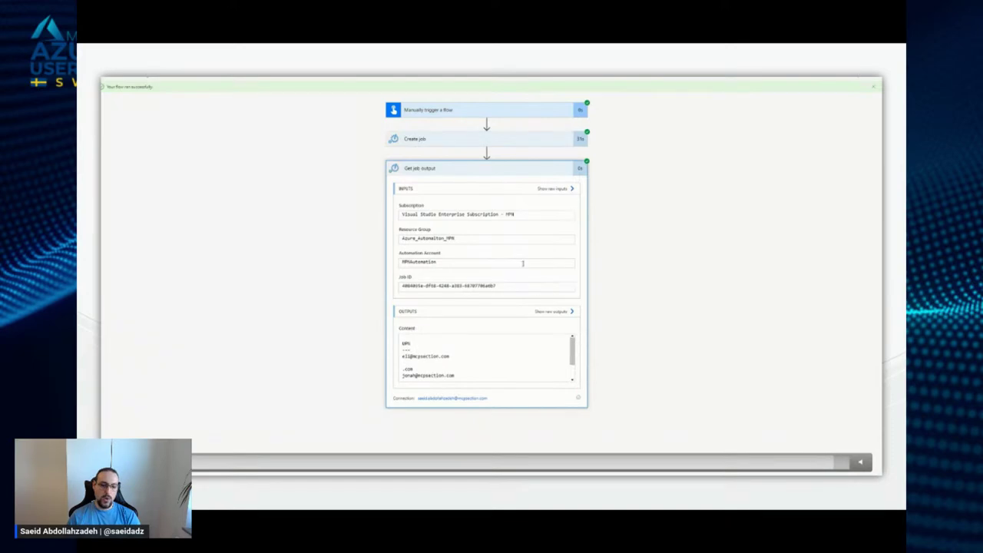
pyautogui.scroll(-1, 573, 359)
pyautogui.scroll(-2, 573, 359)
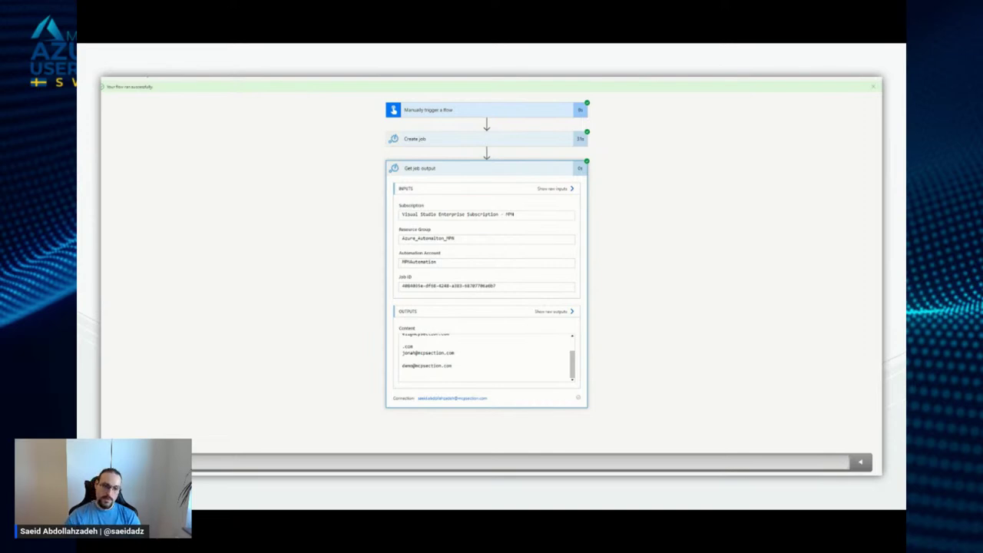
pyautogui.press('Right')
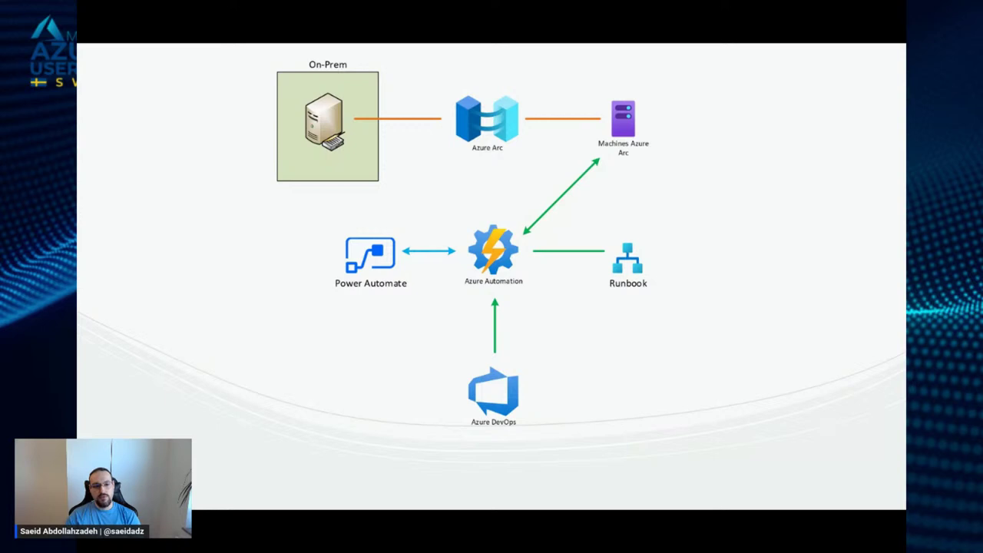